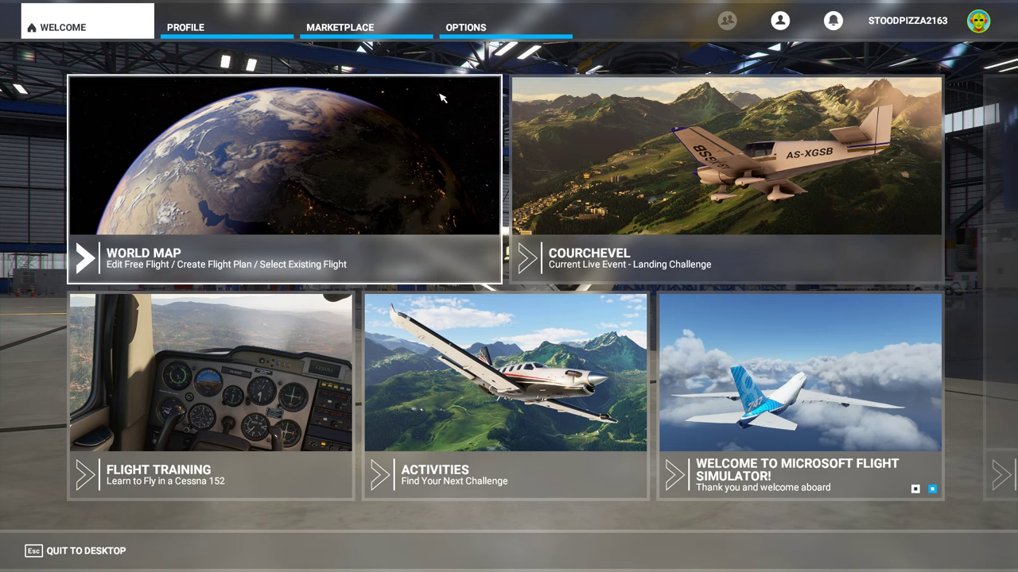
# Open Options > Controls, pick the Flight Yoke System tab, and expand Flight Control Surfaces.
pyautogui.click(474, 35)
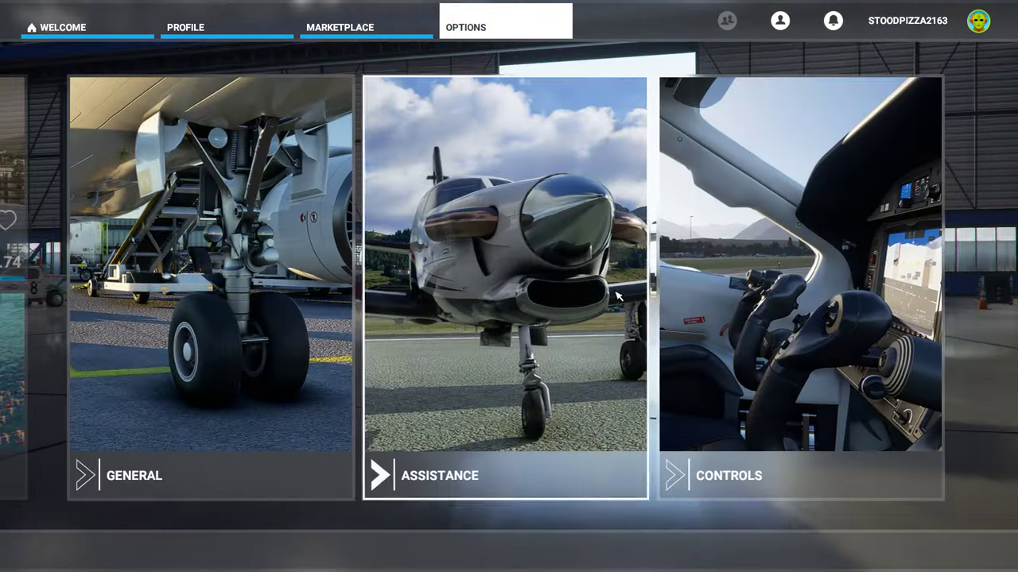
pyautogui.click(697, 302)
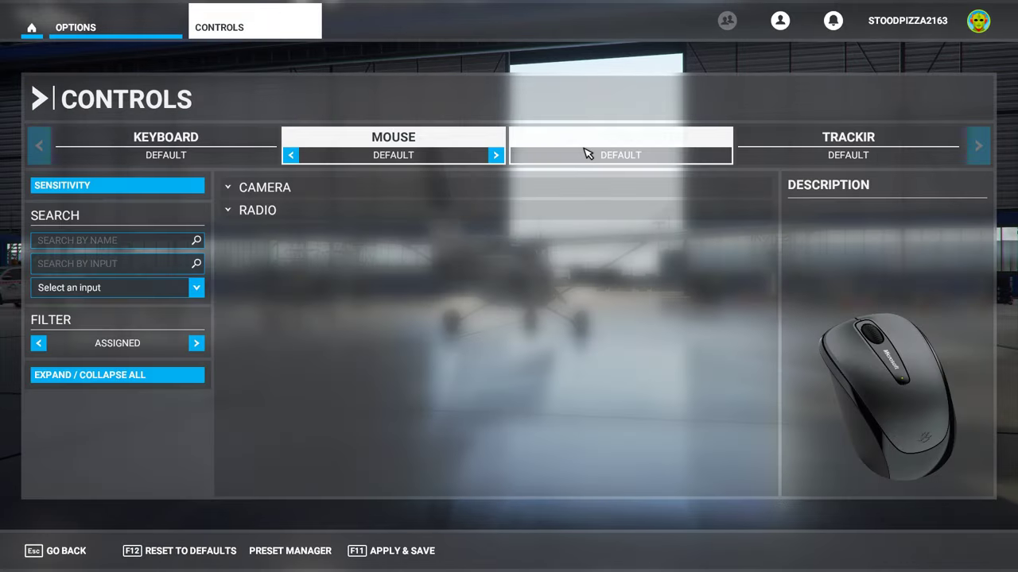
pyautogui.click(652, 143)
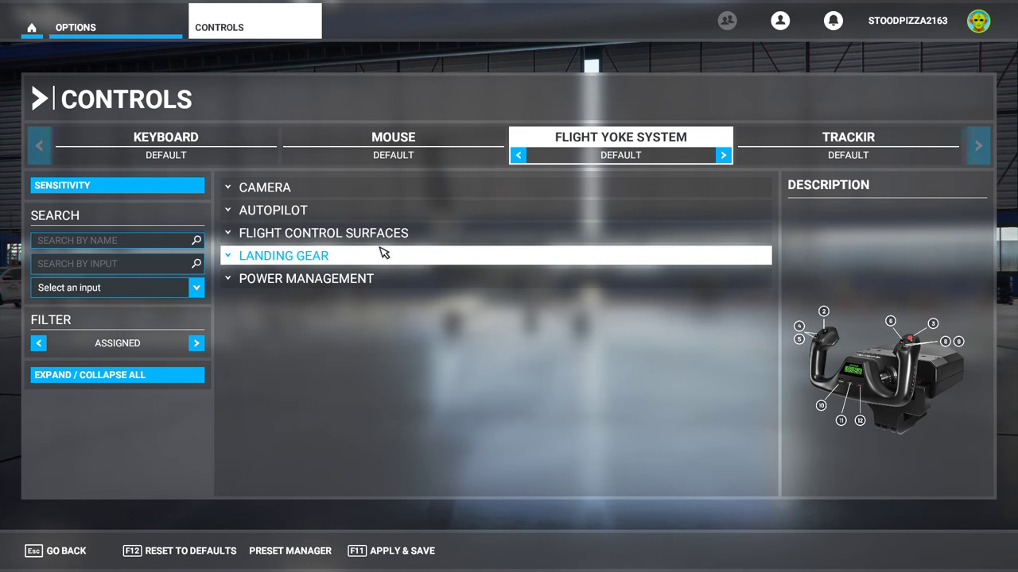
pyautogui.click(293, 241)
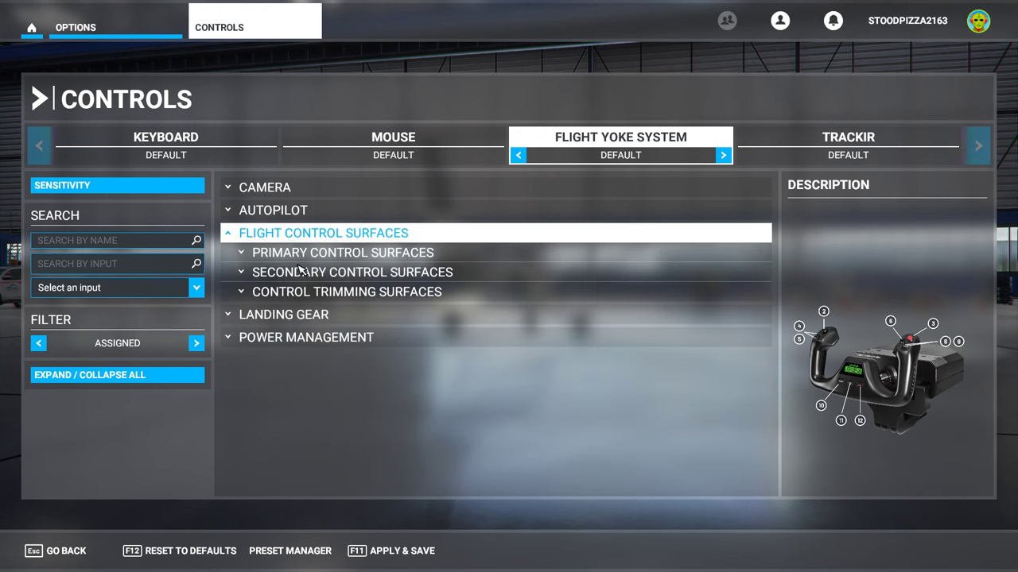
# Expand Primary, Secondary and Control Trimming Surfaces, review the bindings, and set the filter to All.
pyautogui.click(357, 256)
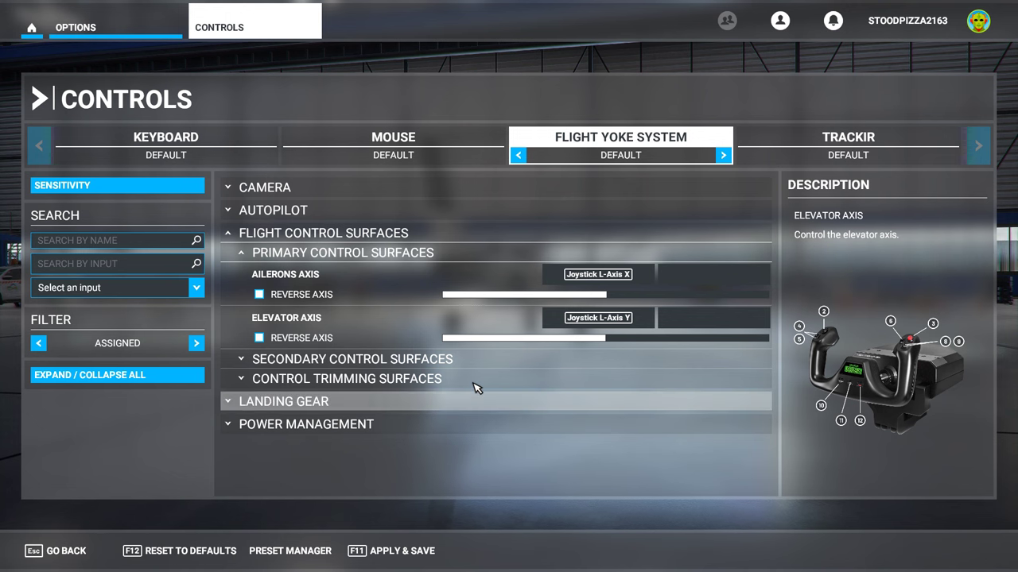
pyautogui.click(461, 359)
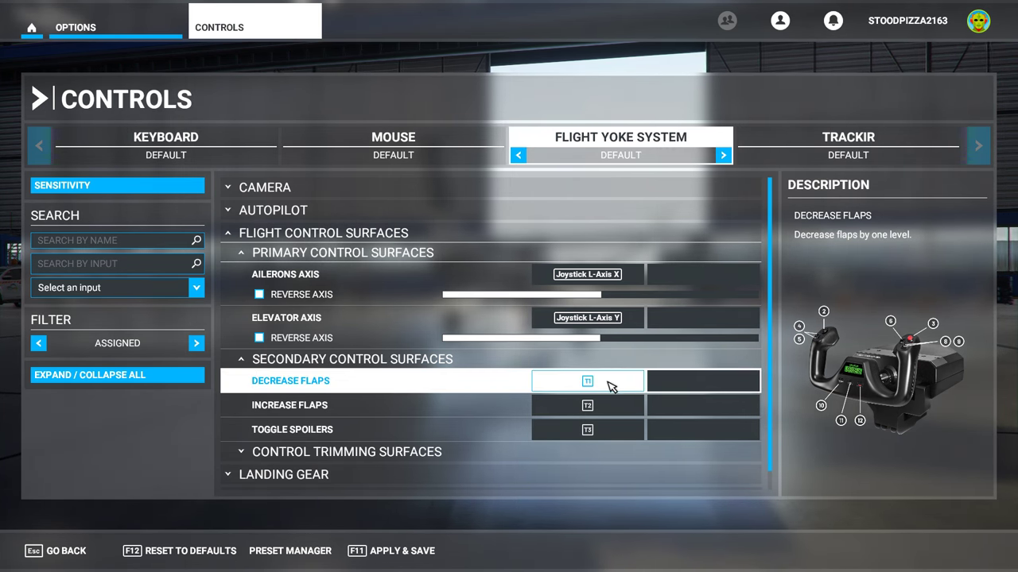
pyautogui.click(448, 451)
pyautogui.scroll(-3, 455, 406)
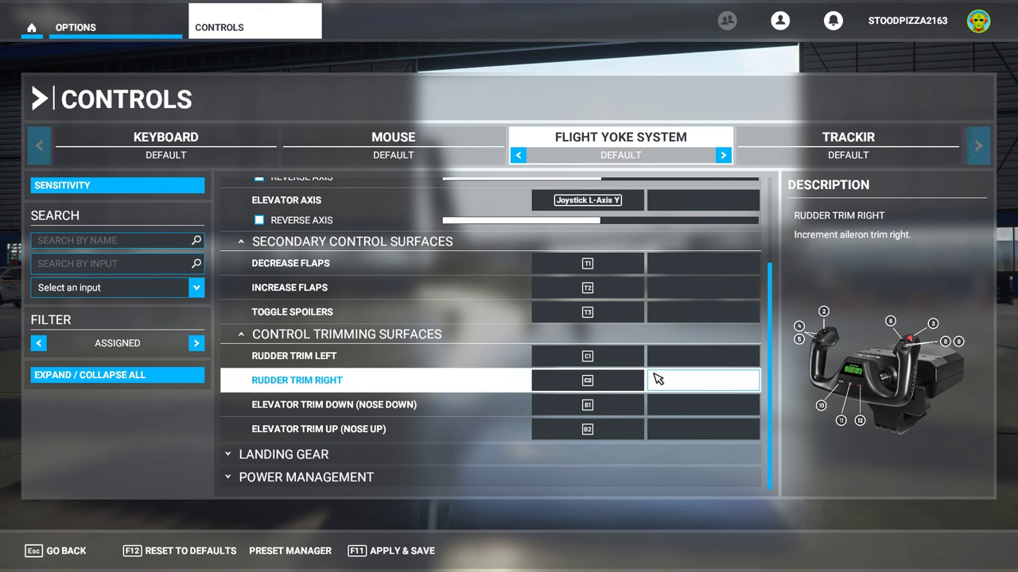
pyautogui.scroll(3, 395, 362)
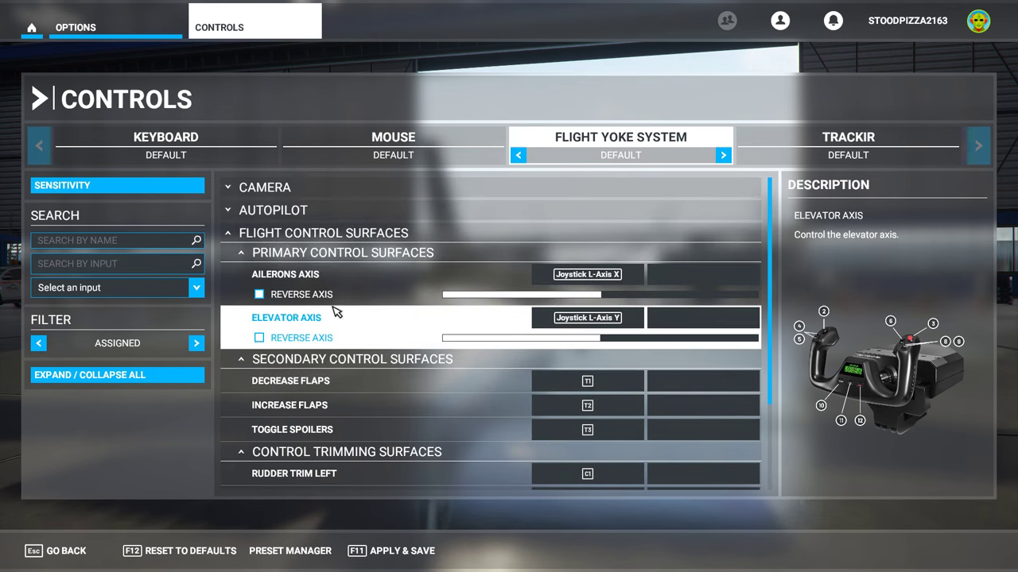
pyautogui.scroll(-3, 416, 414)
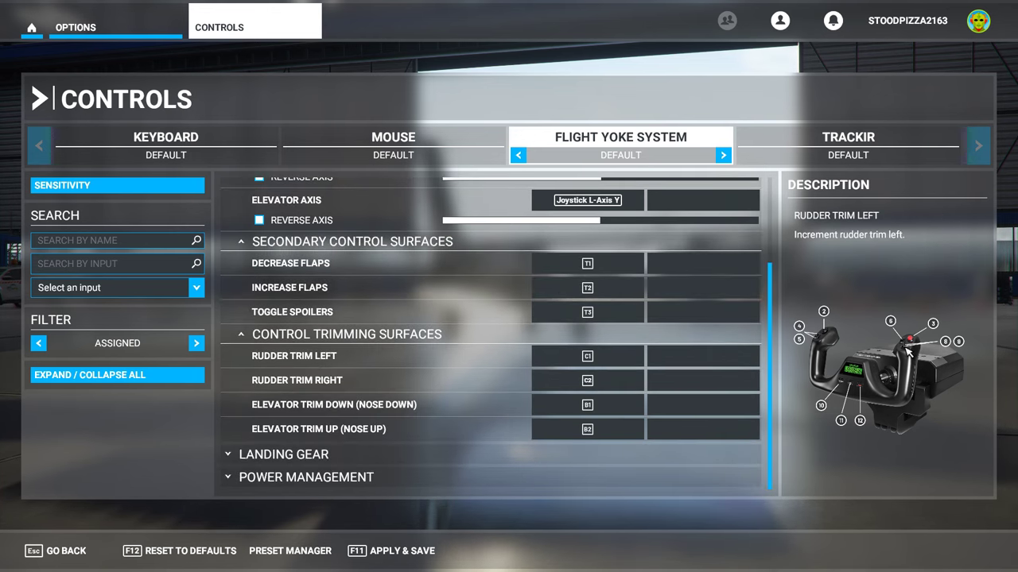
pyautogui.click(197, 343)
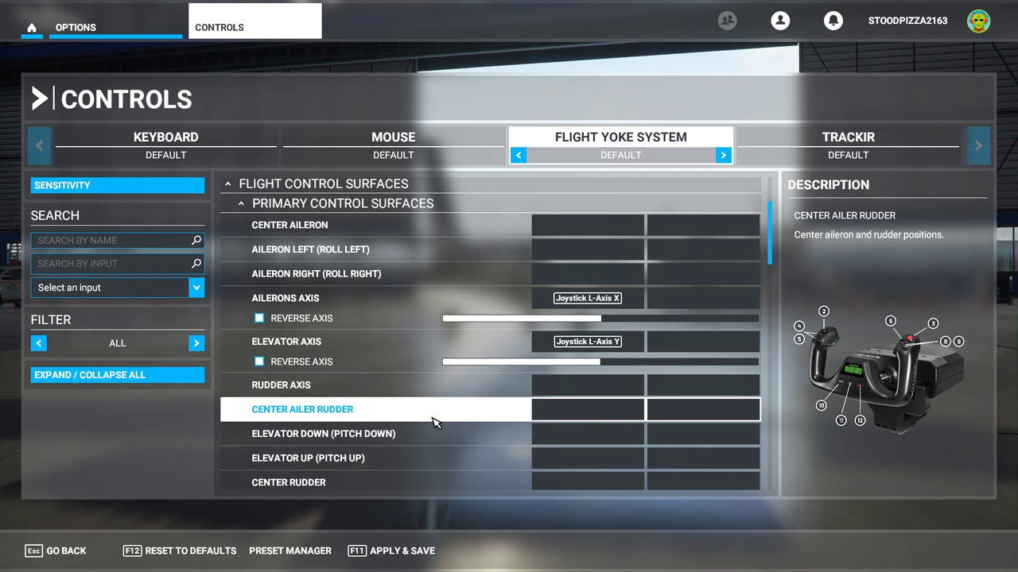
# Scroll to Control Trimming Surfaces and start capturing a yoke button for Aileron Trim Left.
pyautogui.scroll(-3, 434, 423)
pyautogui.scroll(-3, 434, 423)
pyautogui.scroll(-10, 434, 423)
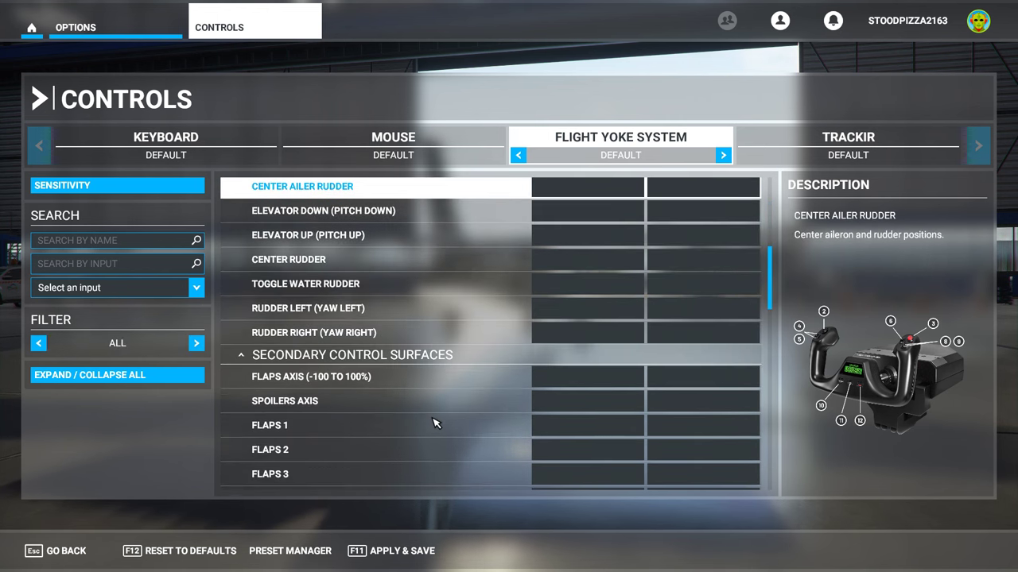
pyautogui.scroll(-12, 434, 422)
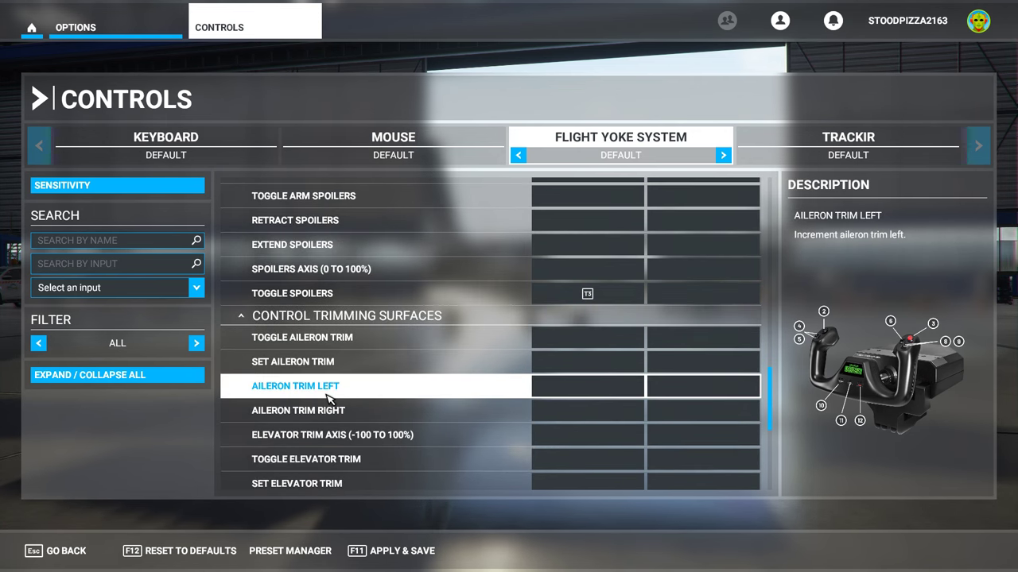
pyautogui.click(554, 392)
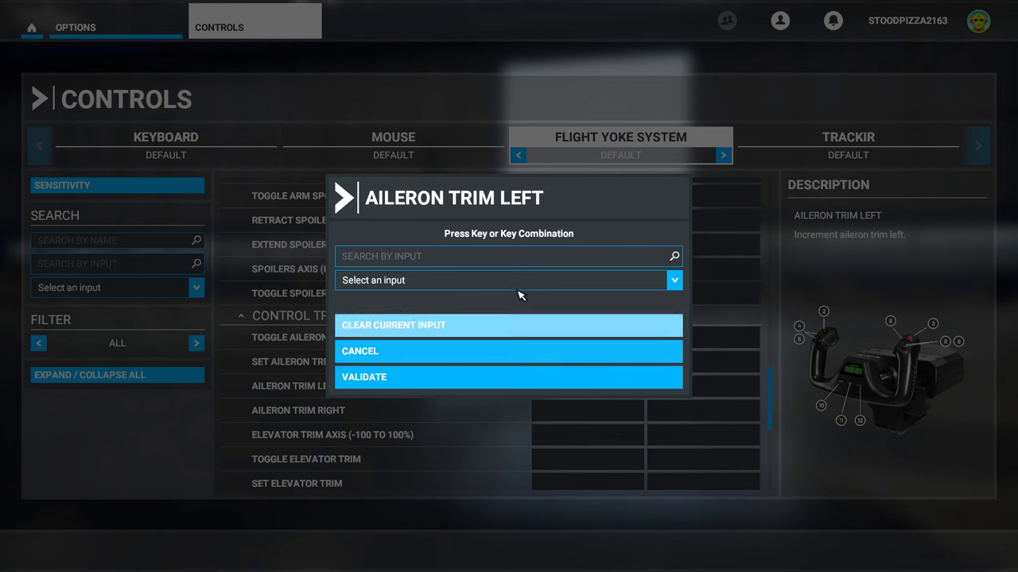
pyautogui.click(495, 263)
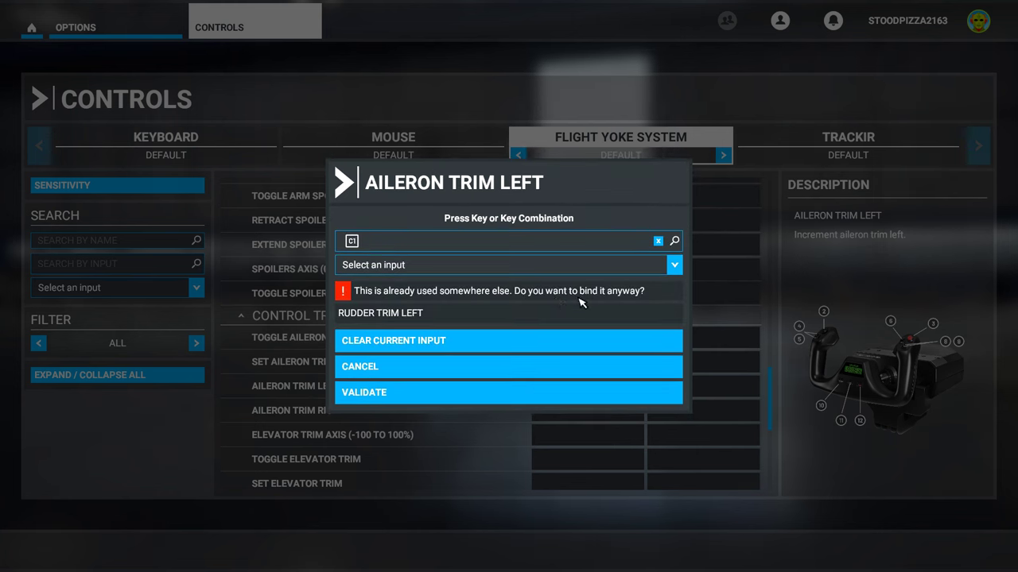
# Accept C1 for Aileron Trim Left despite the conflict, decline a new profile, and switch profiles.
pyautogui.click(438, 397)
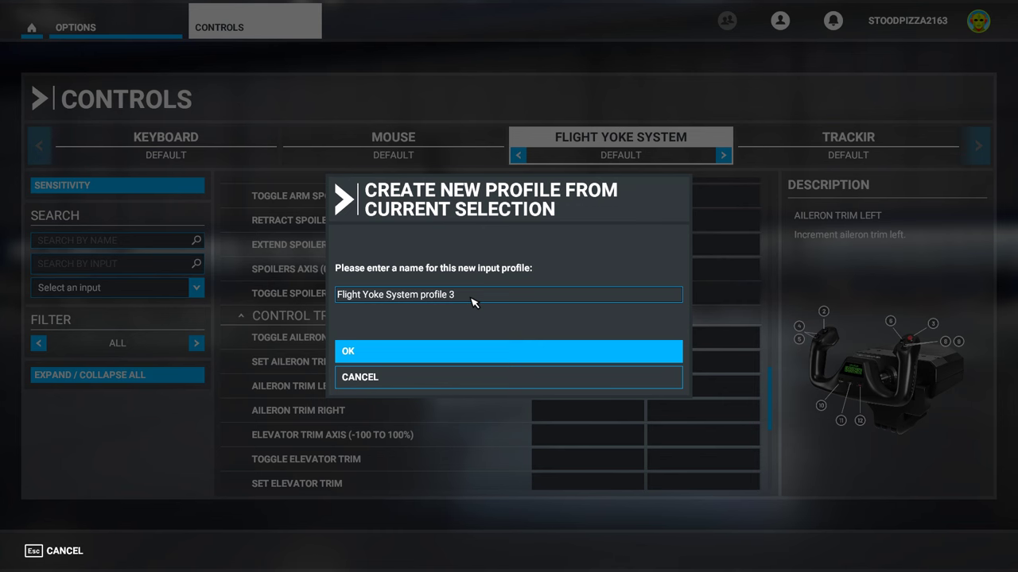
pyautogui.click(436, 377)
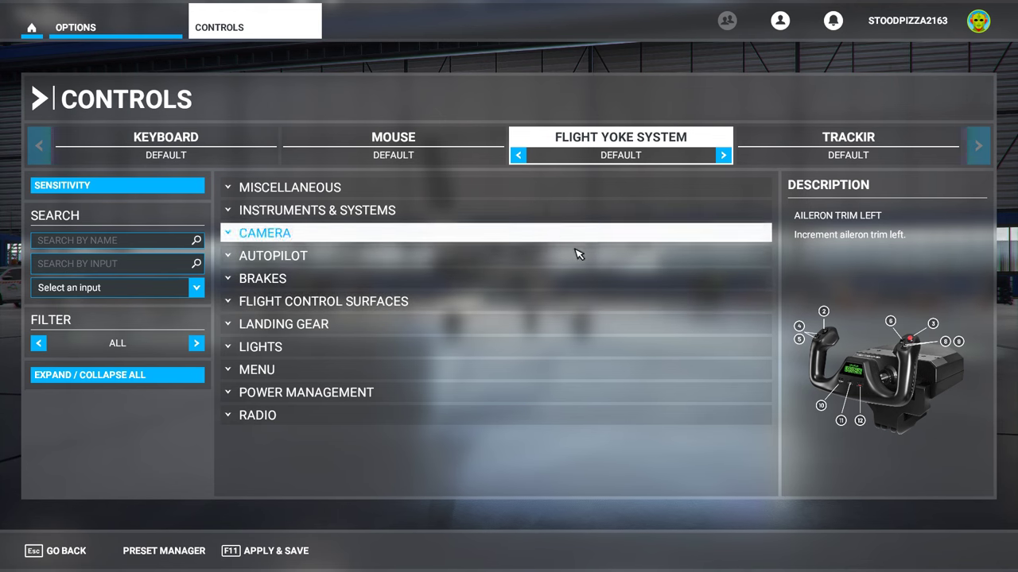
pyautogui.click(724, 156)
# Select the Flight Yoke System Profile and expand its Control Trimming Surfaces bindings.
pyautogui.click(721, 156)
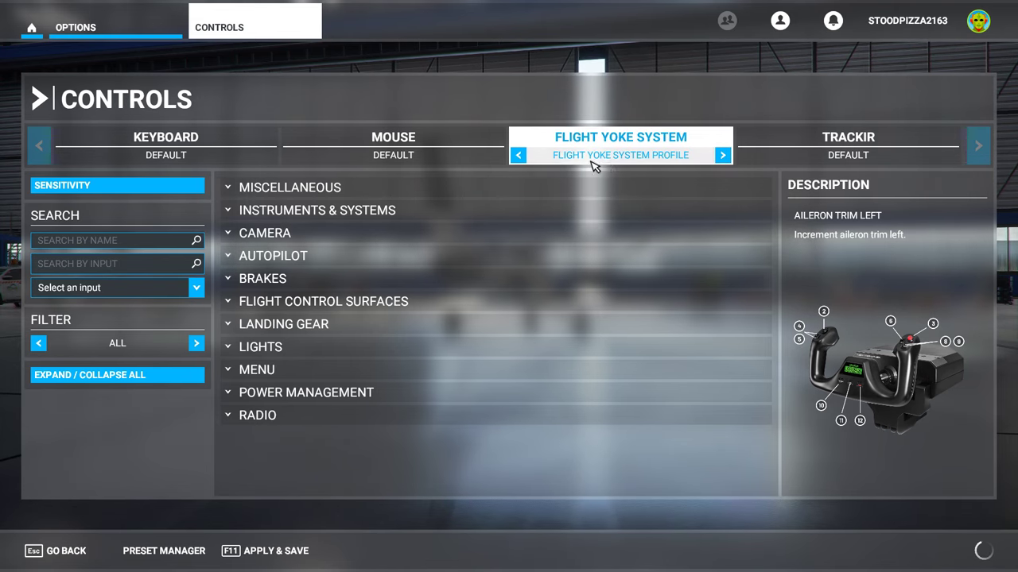
pyautogui.click(332, 303)
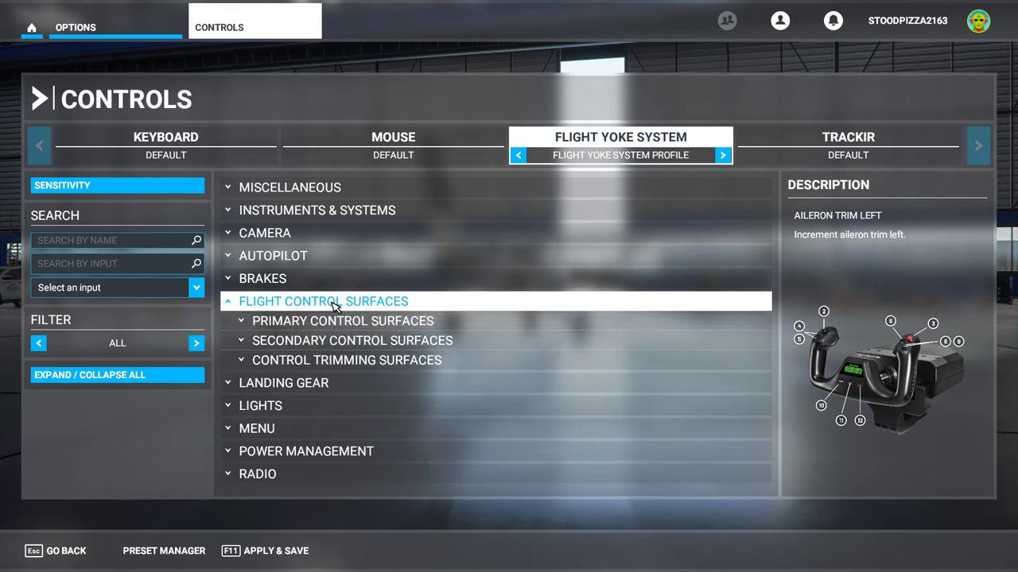
pyautogui.click(358, 362)
pyautogui.scroll(-2, 453, 418)
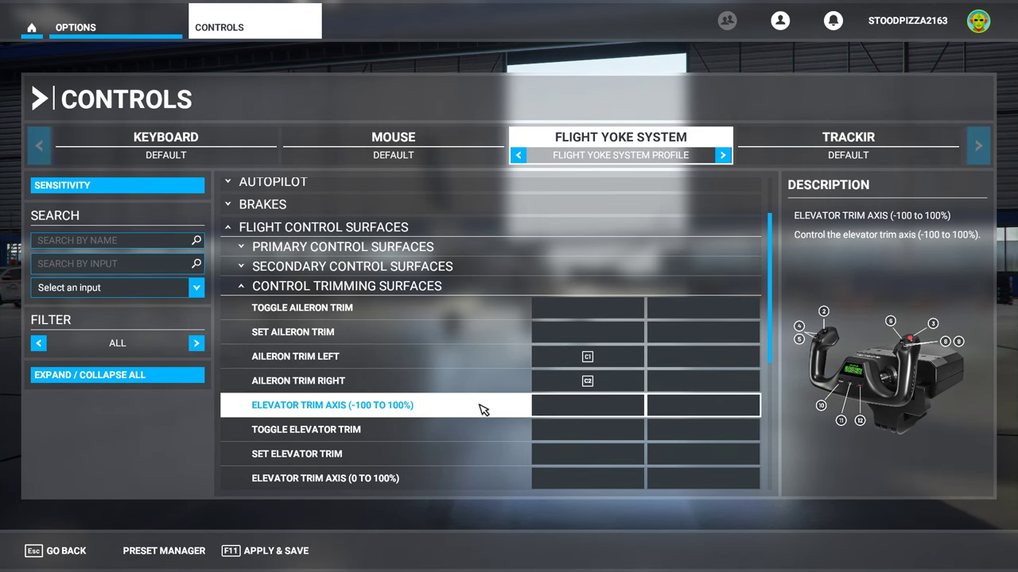
pyautogui.scroll(-3, 482, 411)
pyautogui.scroll(-2, 482, 414)
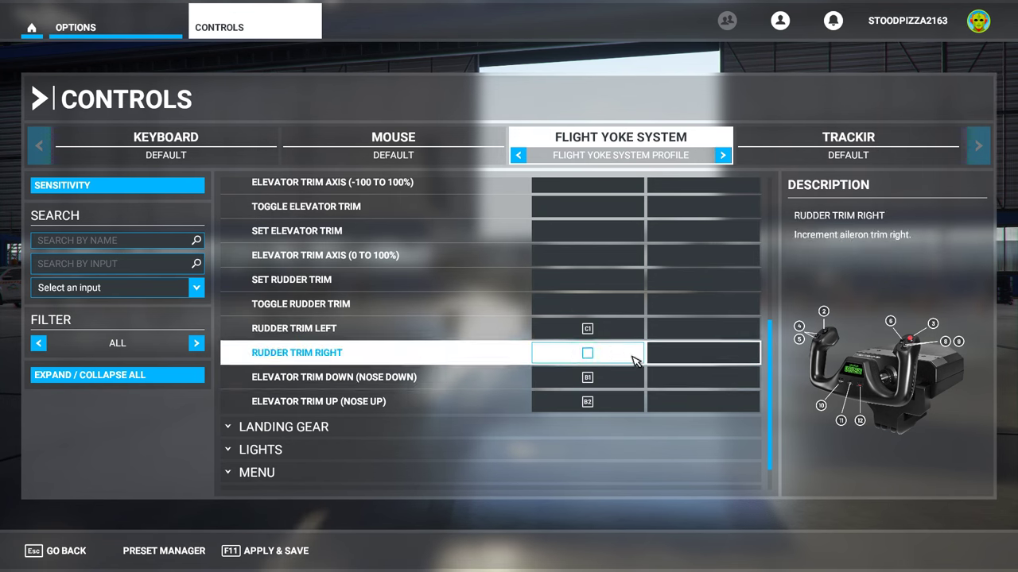
pyautogui.scroll(5, 624, 357)
pyautogui.scroll(-2, 621, 360)
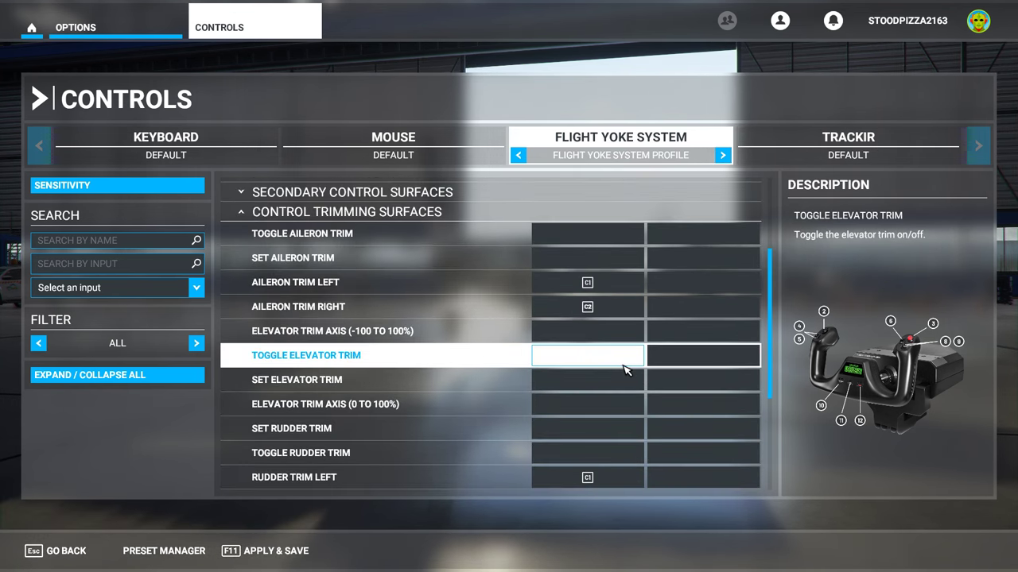
pyautogui.scroll(-2, 621, 362)
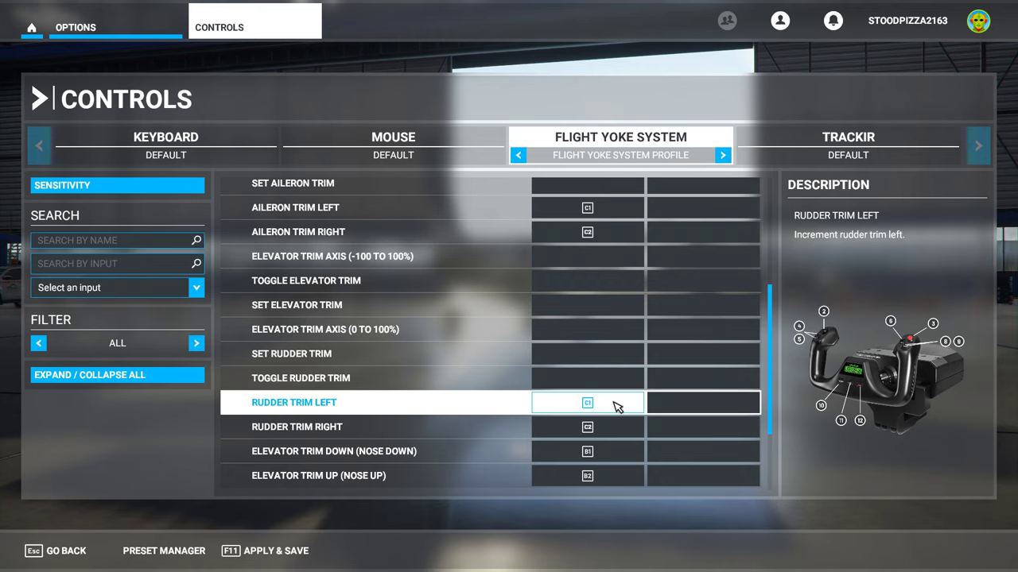
# Clear C1 from Rudder Trim Left and C2 from Rudder Trim Right, then save the bindings.
pyautogui.click(616, 407)
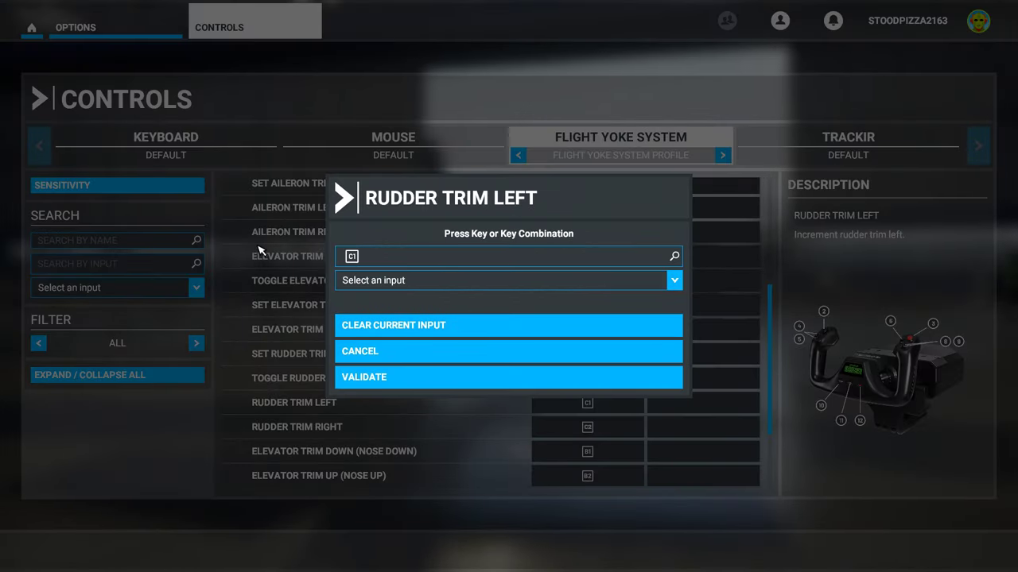
pyautogui.click(438, 325)
pyautogui.click(446, 380)
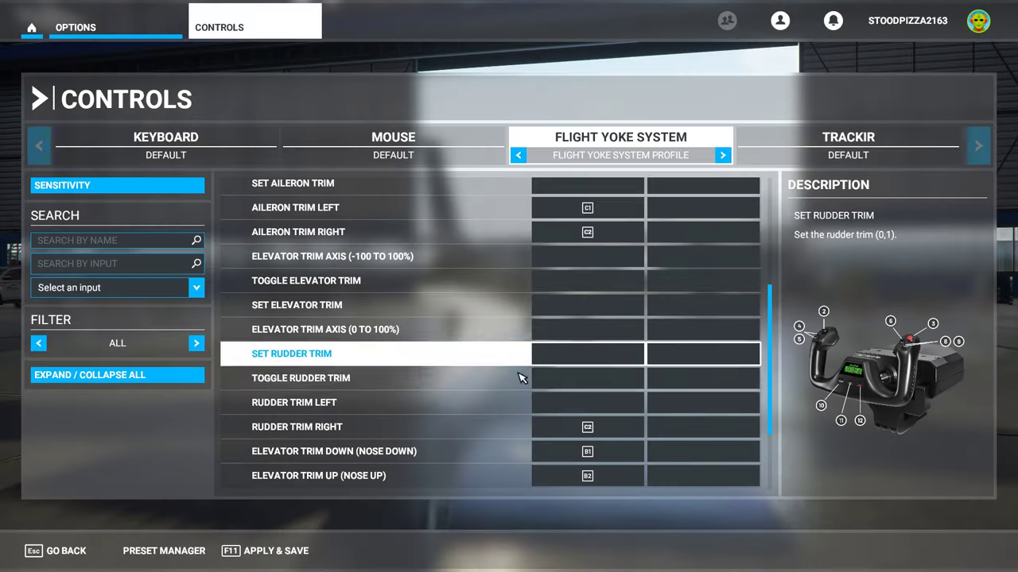
pyautogui.click(593, 430)
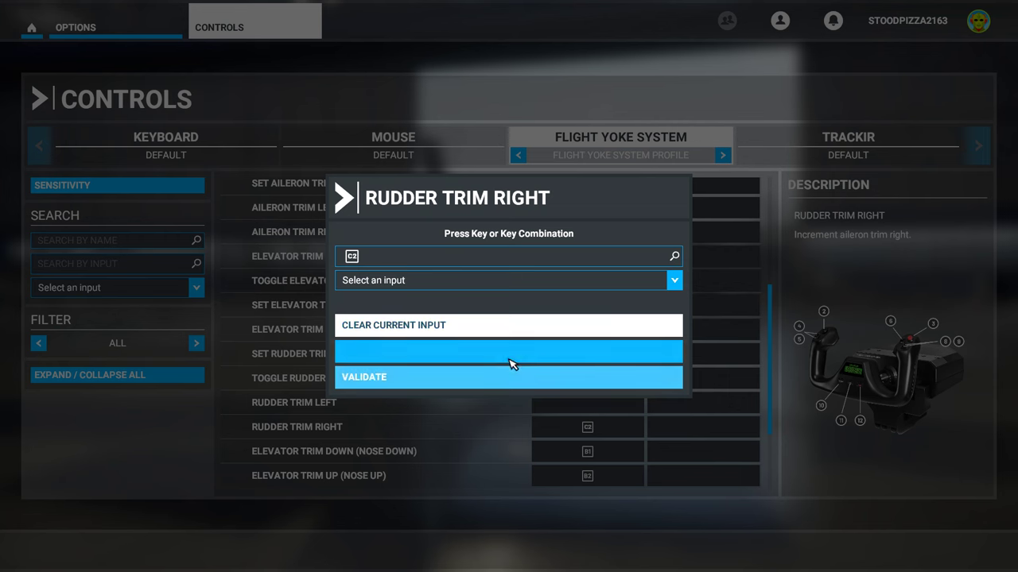
pyautogui.click(488, 326)
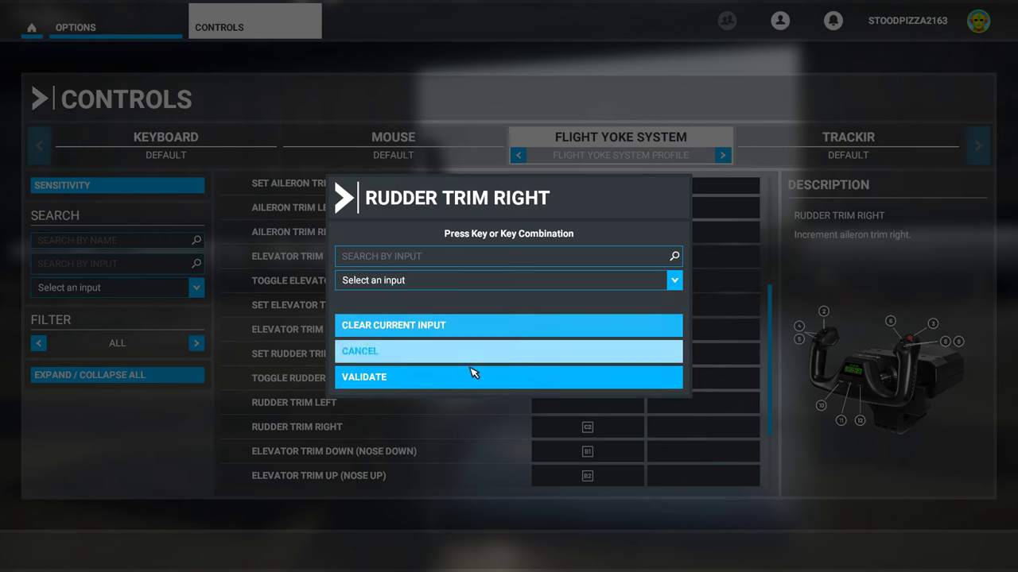
pyautogui.click(522, 379)
pyautogui.click(274, 550)
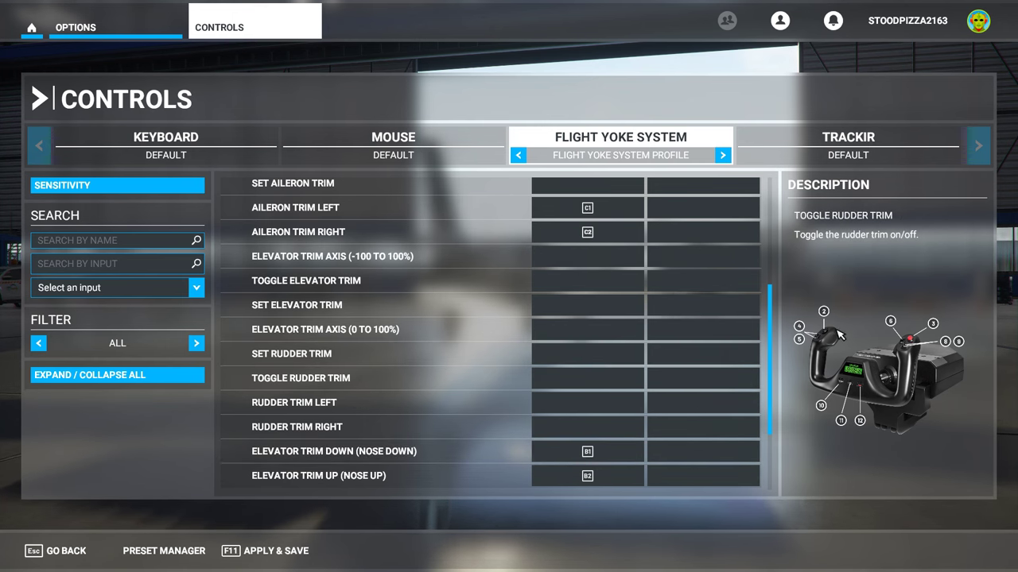
pyautogui.click(194, 346)
# Cycle the bindings filter through Assigned and All and review the list.
pyautogui.click(194, 346)
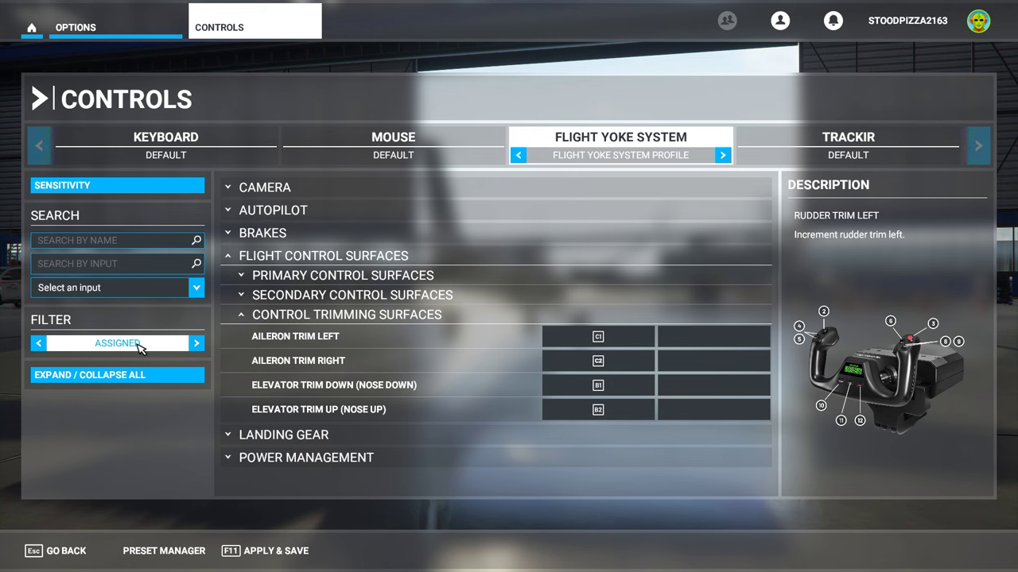
pyautogui.click(196, 344)
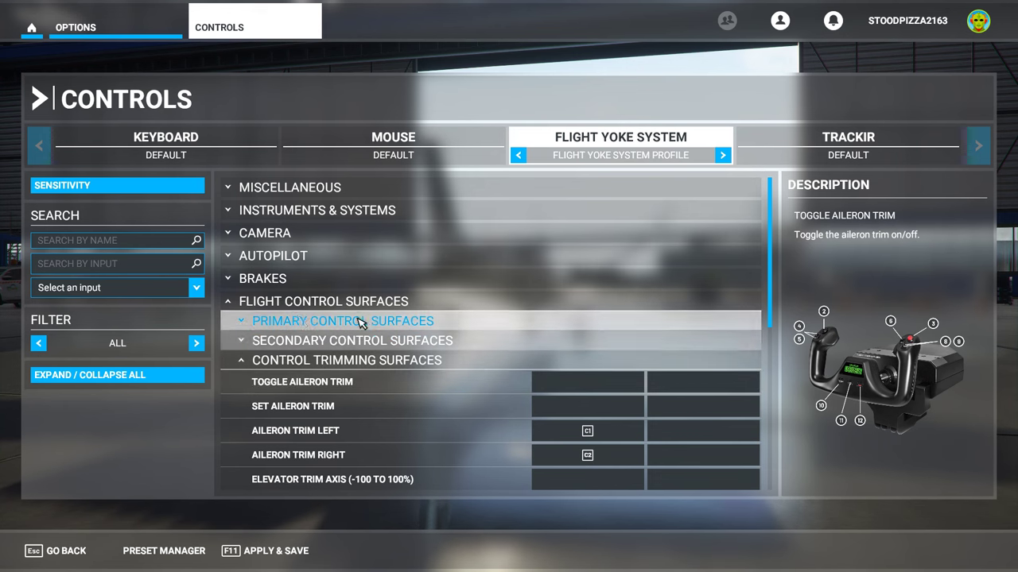
pyautogui.scroll(-10, 471, 406)
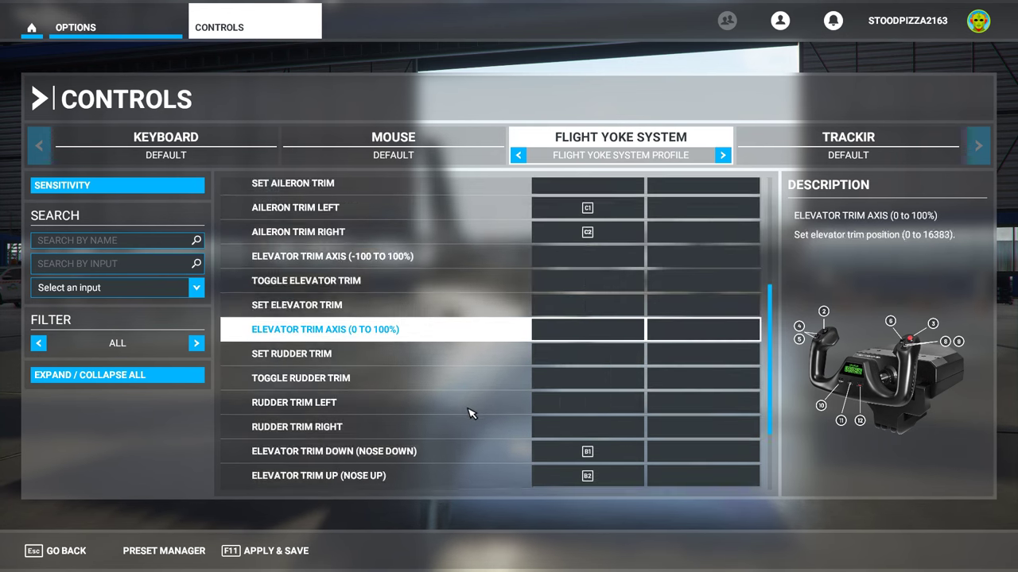
pyautogui.scroll(10, 450, 432)
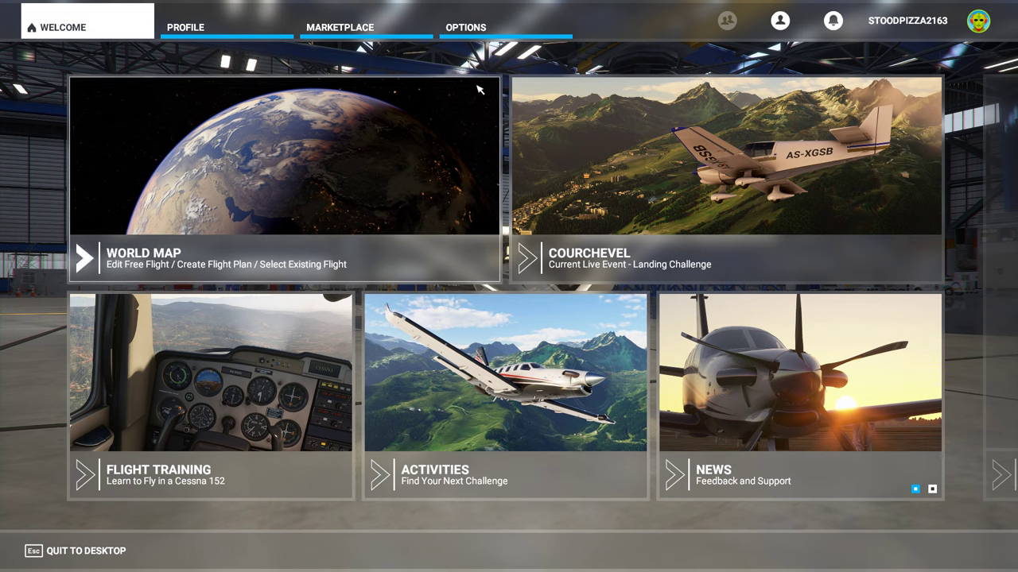
# Reopen the Options page and its Controls settings.
pyautogui.click(481, 26)
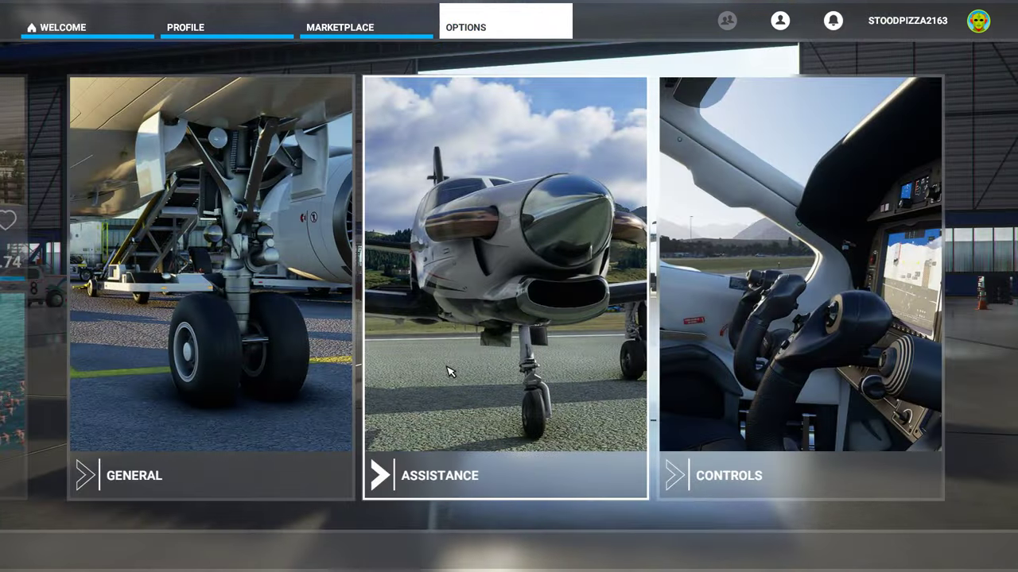
pyautogui.click(712, 375)
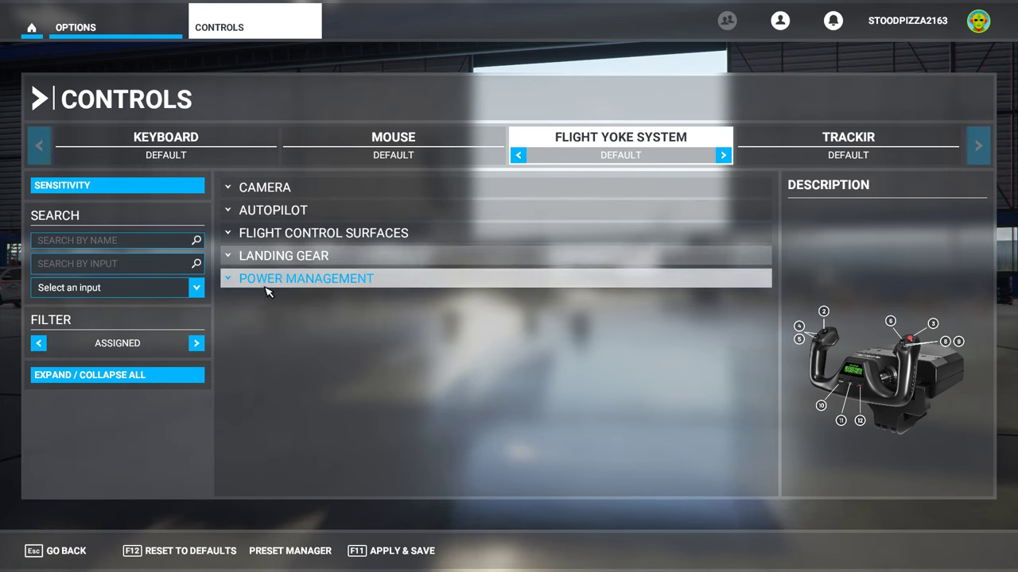
pyautogui.click(116, 194)
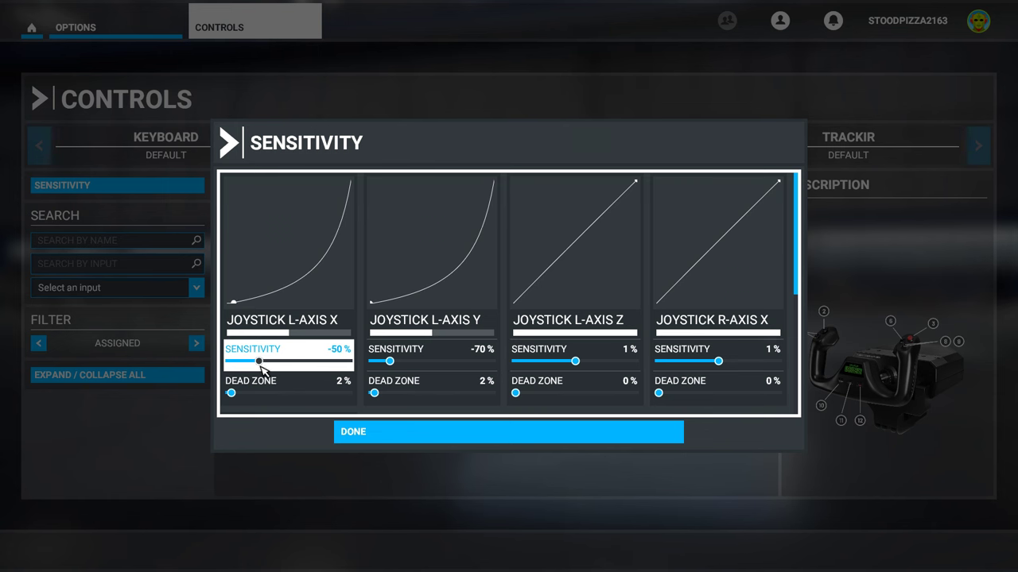
pyautogui.moveTo(262, 370); pyautogui.dragTo(273, 382)
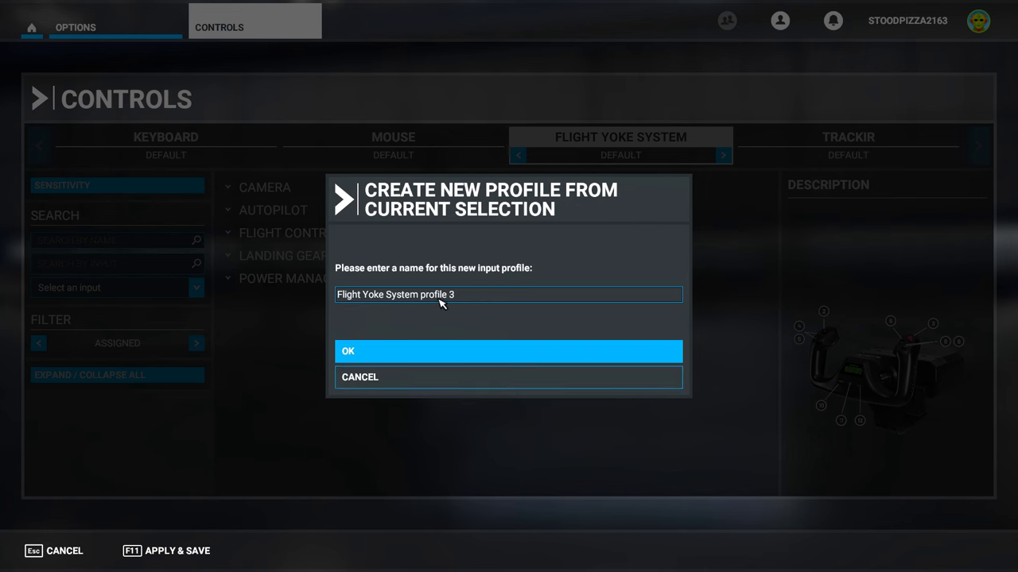
pyautogui.click(420, 383)
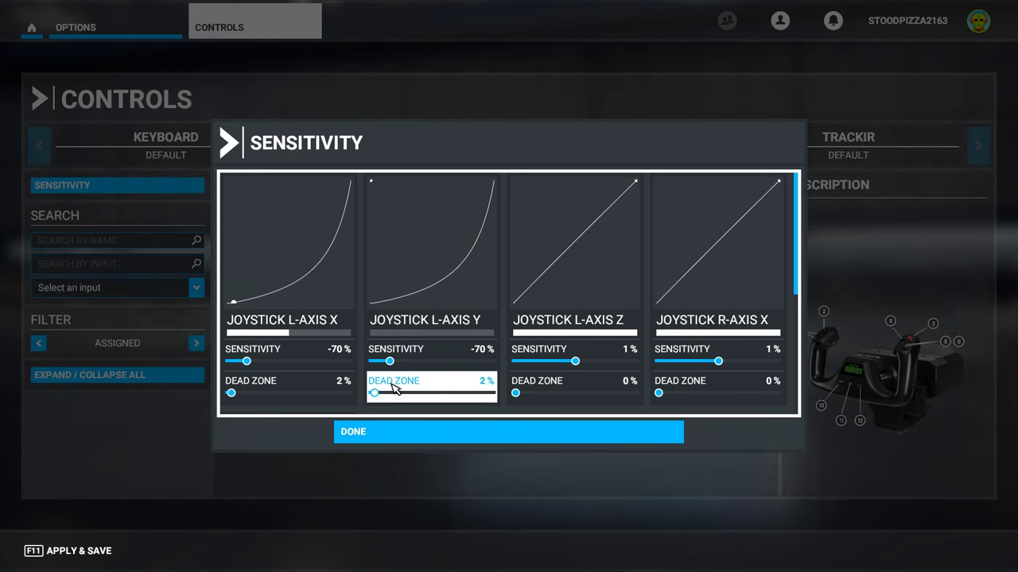
pyautogui.click(395, 439)
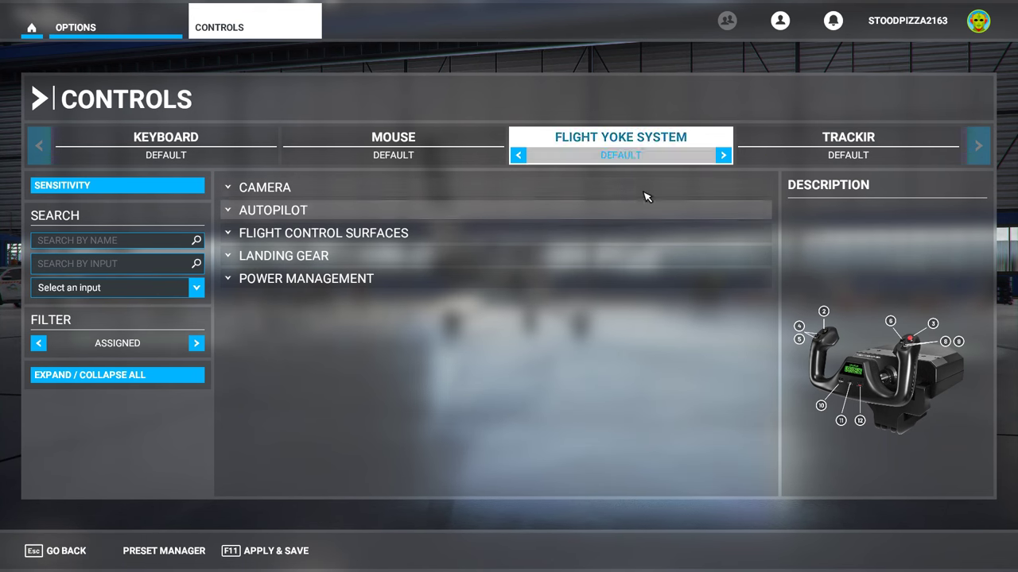
pyautogui.click(723, 156)
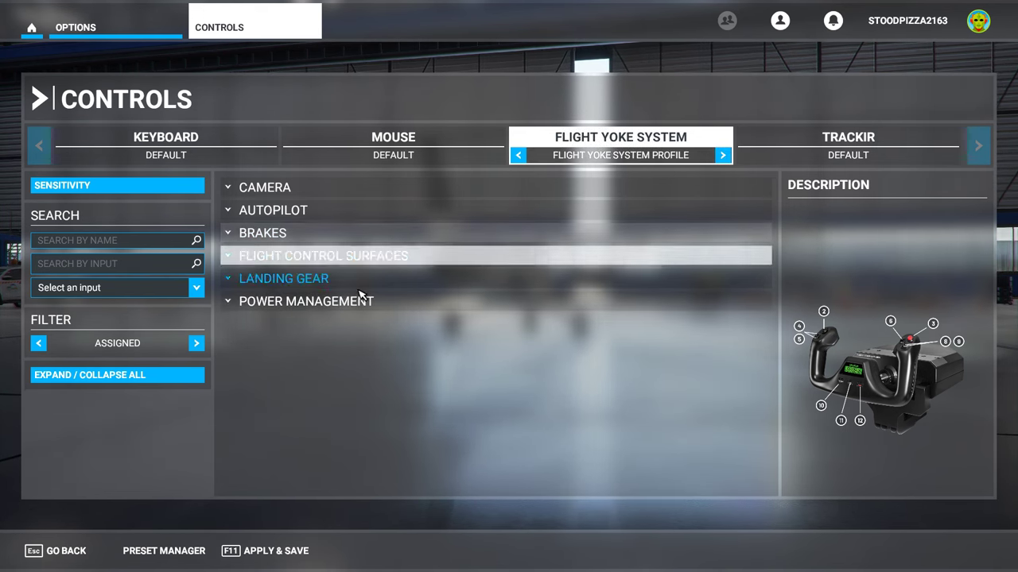
# Open the Flight Yoke System Profile's Sensitivity settings.
pyautogui.click(116, 191)
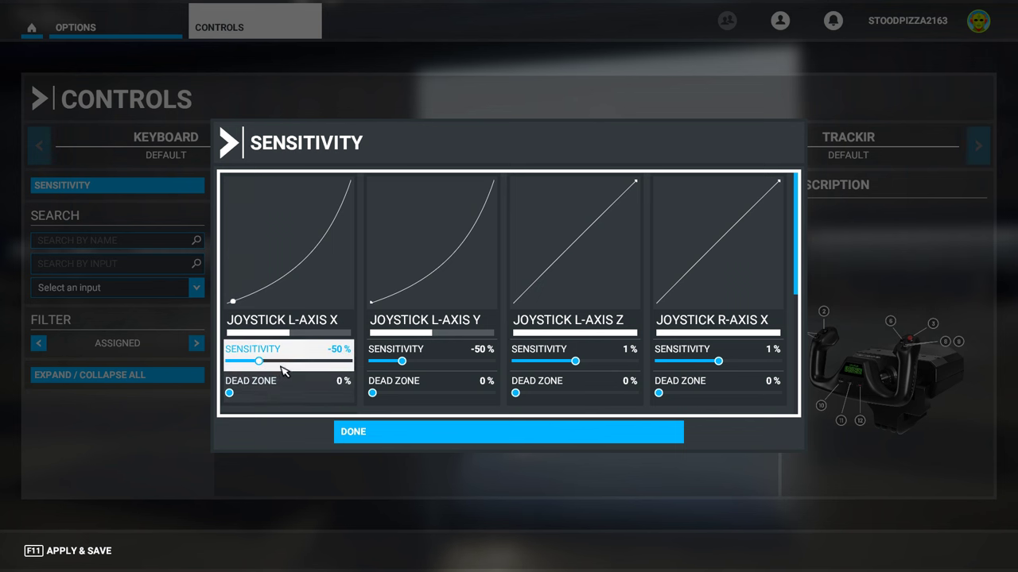
# Change Joystick L-axis X sensitivity from -50 % to -42 %.
pyautogui.moveTo(262, 364)
pyautogui.mouseDown()
pyautogui.moveTo(277, 370)
pyautogui.moveTo(271, 383)
pyautogui.mouseUp()
pyautogui.press('Left')
pyautogui.press('Left')
pyautogui.press('Left')
pyautogui.press('Left')
pyautogui.press('Left')
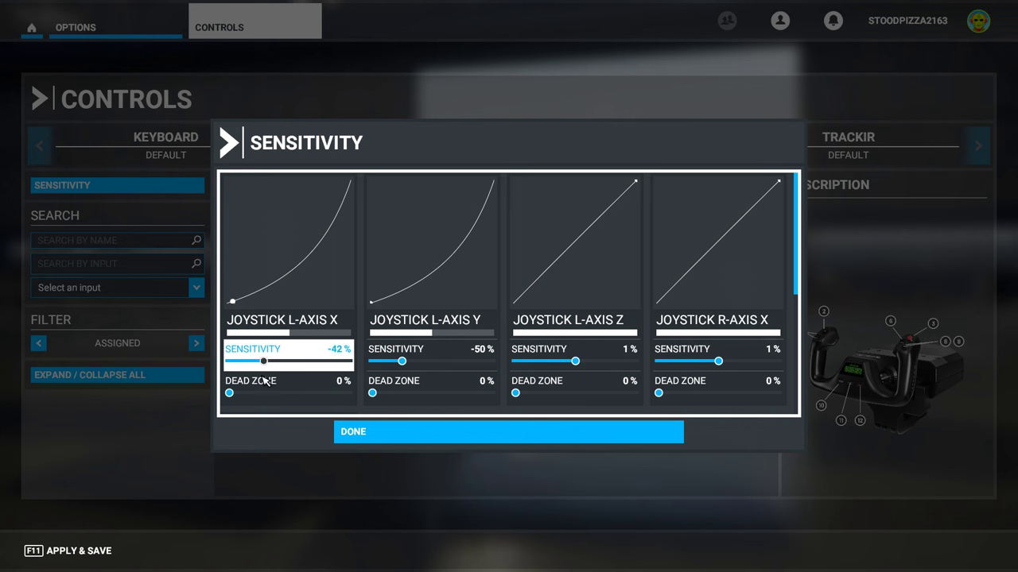